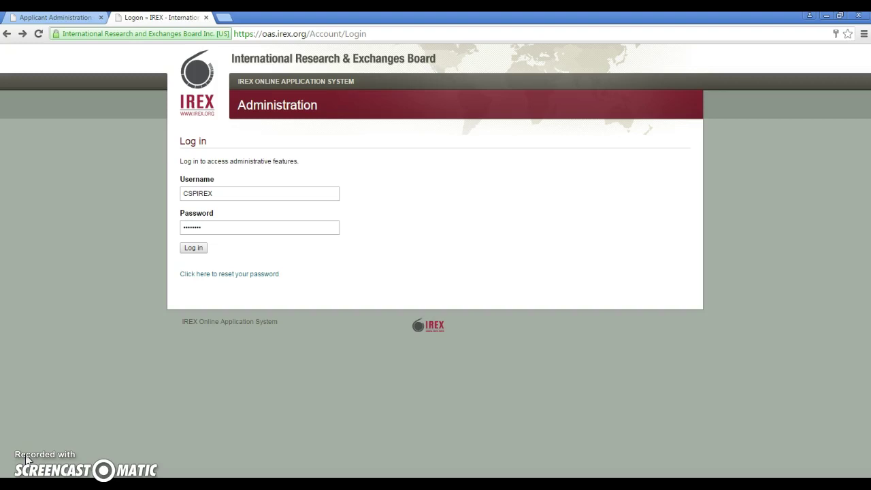
# Log in to the IREX Online Application System with the prefilled reviewer credentials.
pyautogui.click(379, 34)
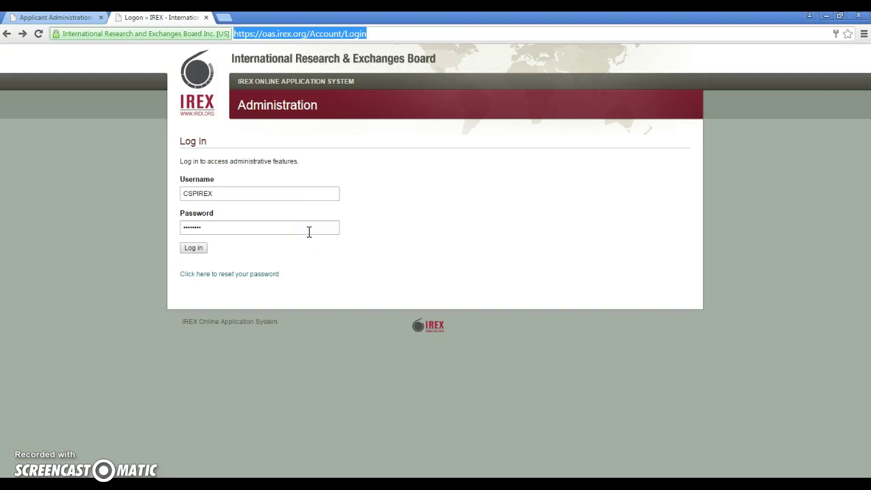
pyautogui.click(194, 249)
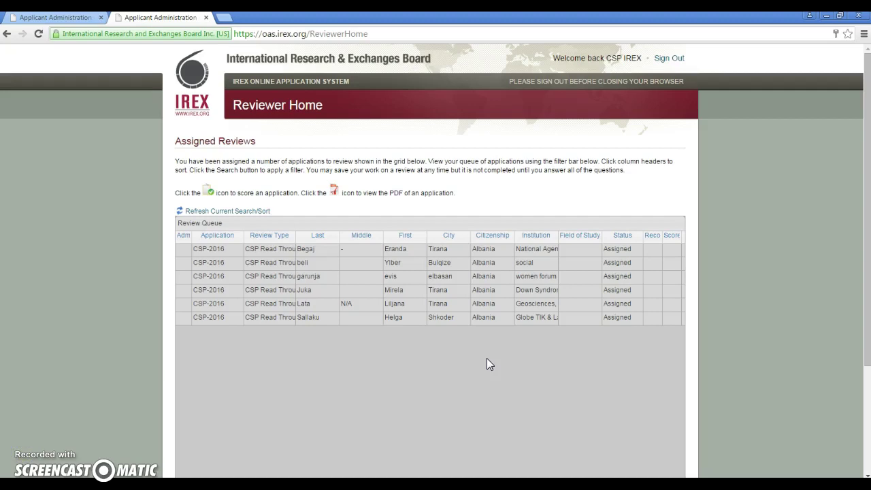
# Open the application PDF of the fourth applicant in the review queue and check the date of birth entry.
pyautogui.hscroll(2, 486, 358)
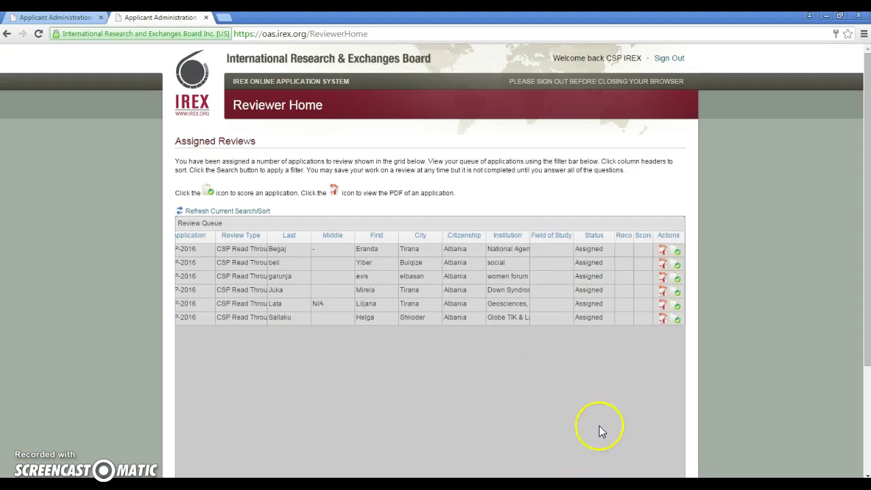
pyautogui.click(661, 291)
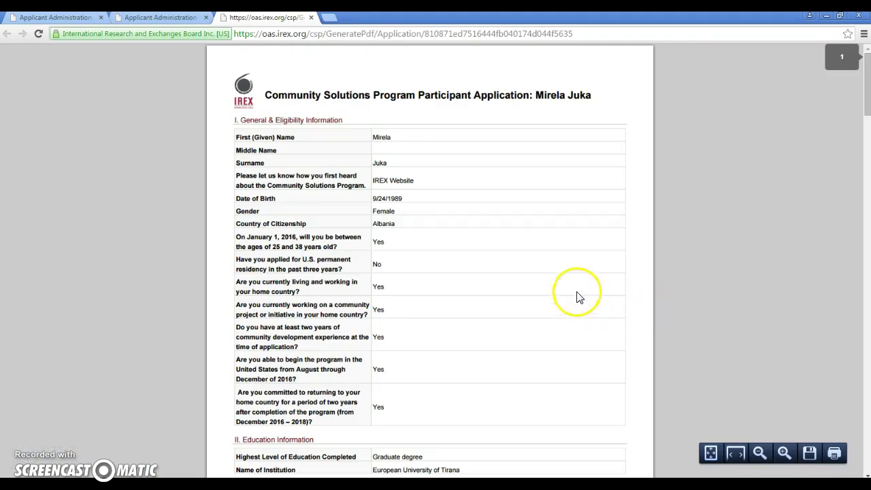
pyautogui.moveTo(236, 199); pyautogui.dragTo(410, 198)
pyautogui.click(629, 201)
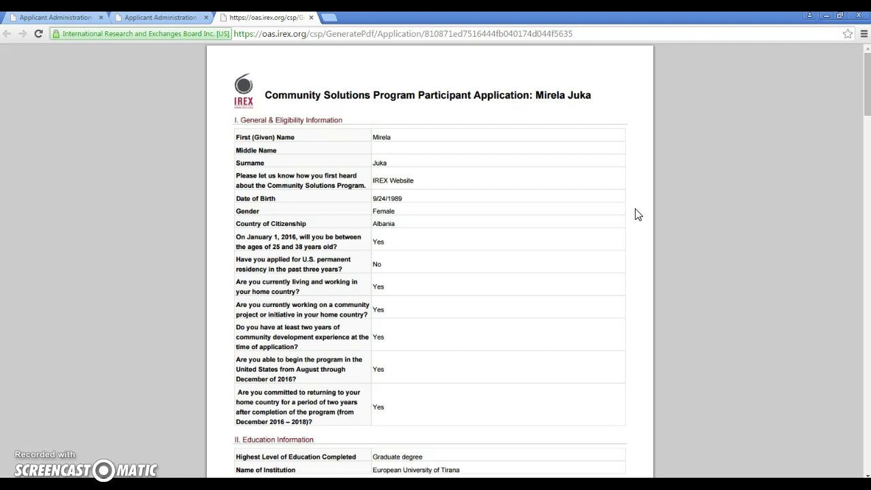
# Check how long the applicant has worked on community projects in the Community Development Experience section.
pyautogui.scroll(-10, 637, 214)
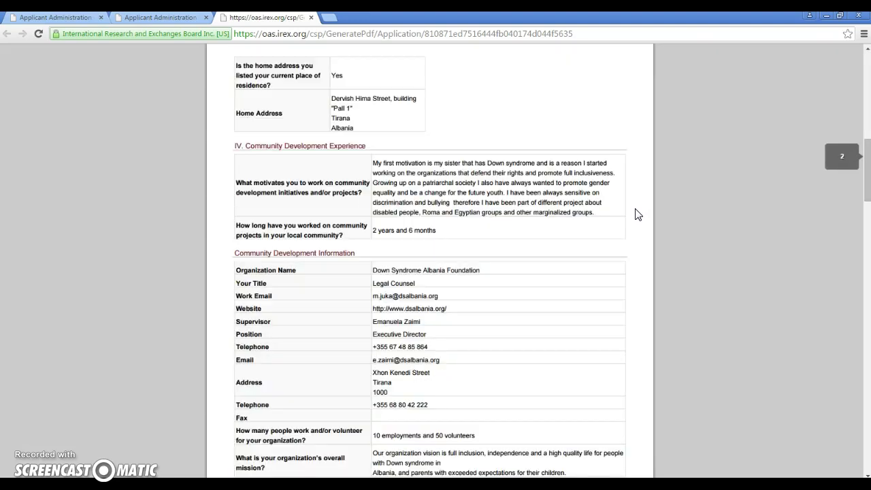
pyautogui.click(238, 226)
pyautogui.moveTo(238, 225); pyautogui.dragTo(445, 231)
pyautogui.click(378, 238)
pyautogui.click(445, 231)
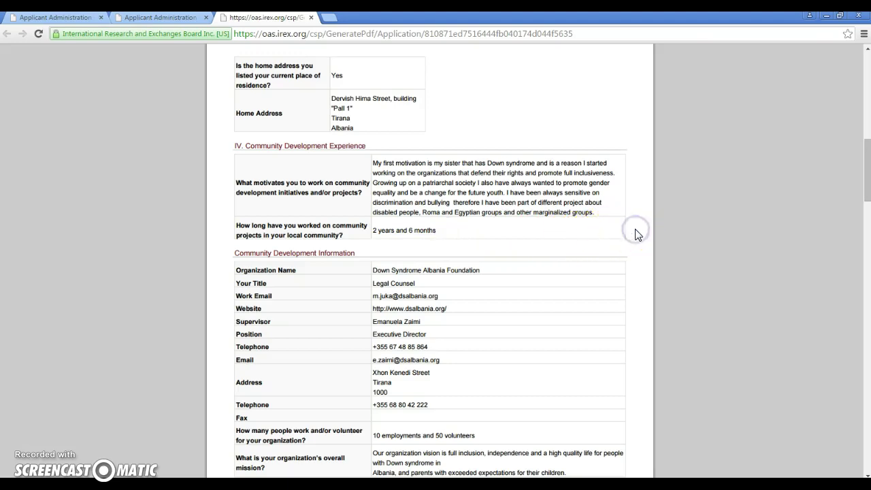
# Find the résumé and letter of recommendation entries under Supplemental Documents at the end of the application.
pyautogui.scroll(-1, 636, 234)
pyautogui.scroll(-12, 637, 235)
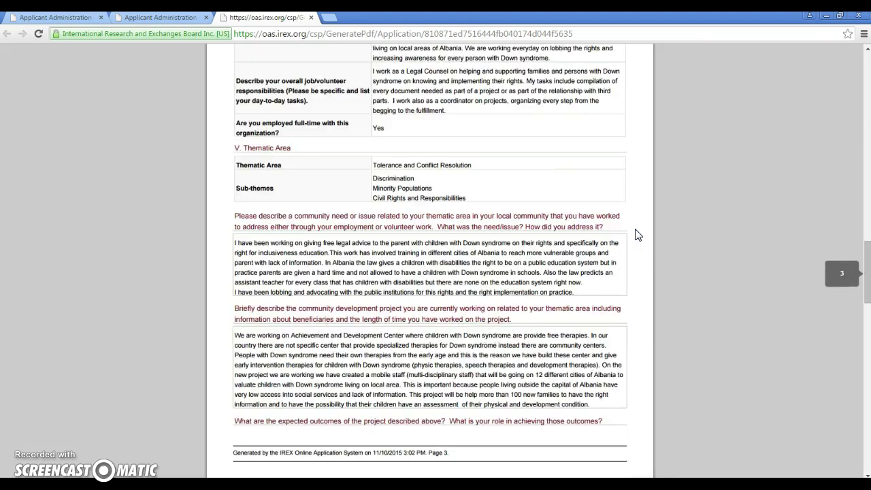
pyautogui.scroll(-15, 636, 234)
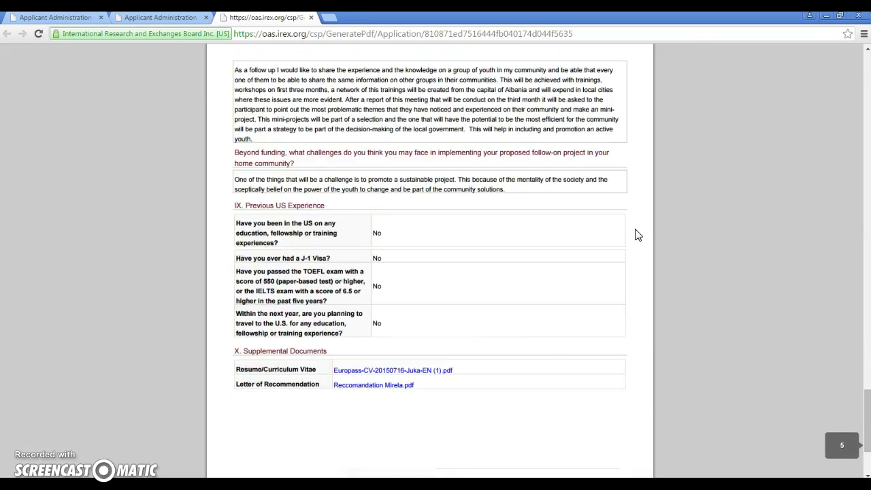
pyautogui.moveTo(235, 234); pyautogui.dragTo(319, 234)
pyautogui.click(253, 254)
pyautogui.moveTo(236, 248); pyautogui.dragTo(319, 250)
pyautogui.click(324, 258)
# Open the attached letter of recommendation, read it, and close the document to return to the review queue.
pyautogui.click(353, 250)
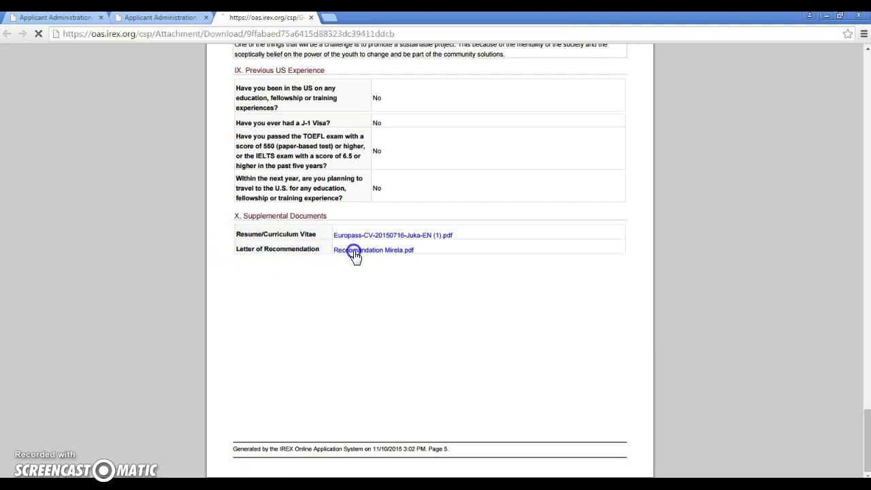
pyautogui.scroll(-2, 480, 258)
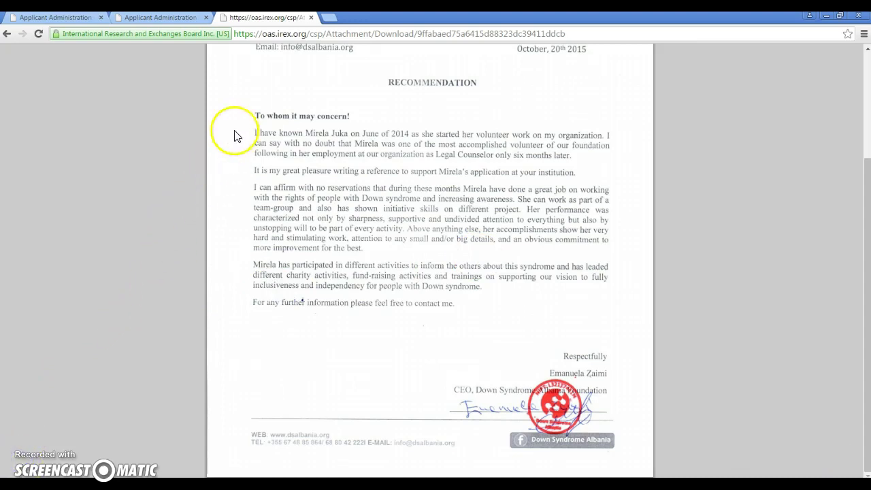
pyautogui.click(311, 18)
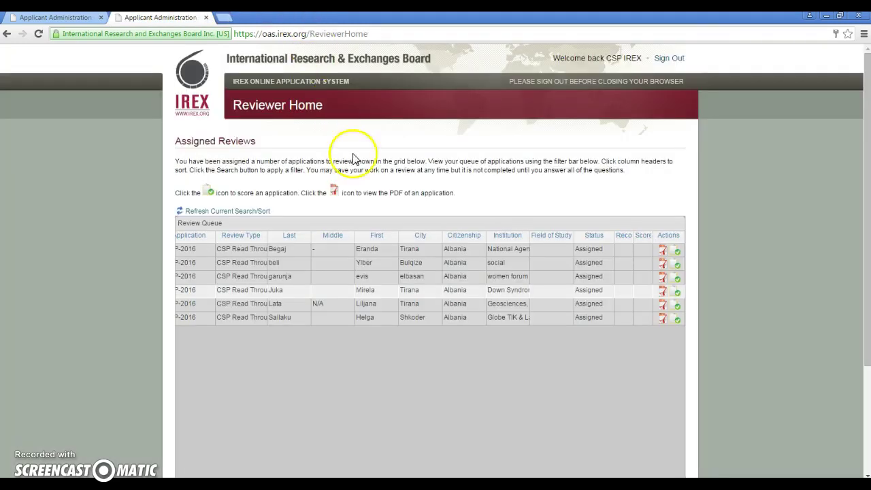
# Open the scoring form for the same fourth applicant and look through its five rating criteria.
pyautogui.click(677, 294)
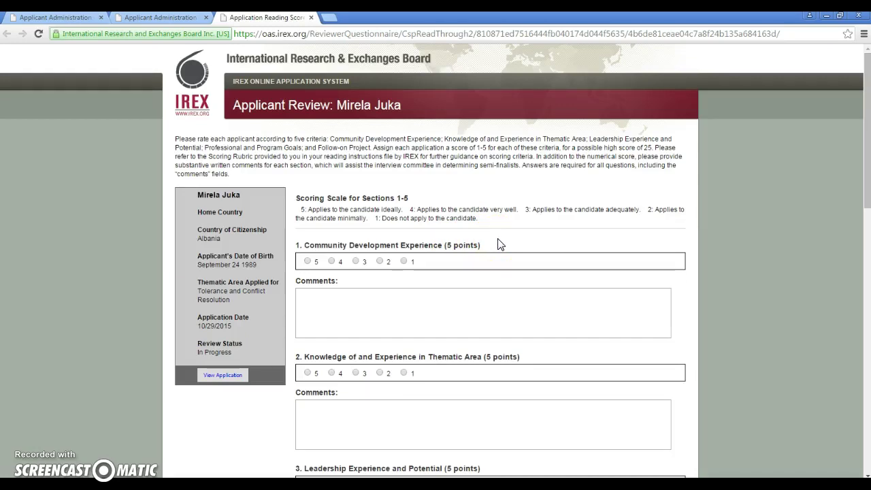
pyautogui.scroll(-3, 498, 244)
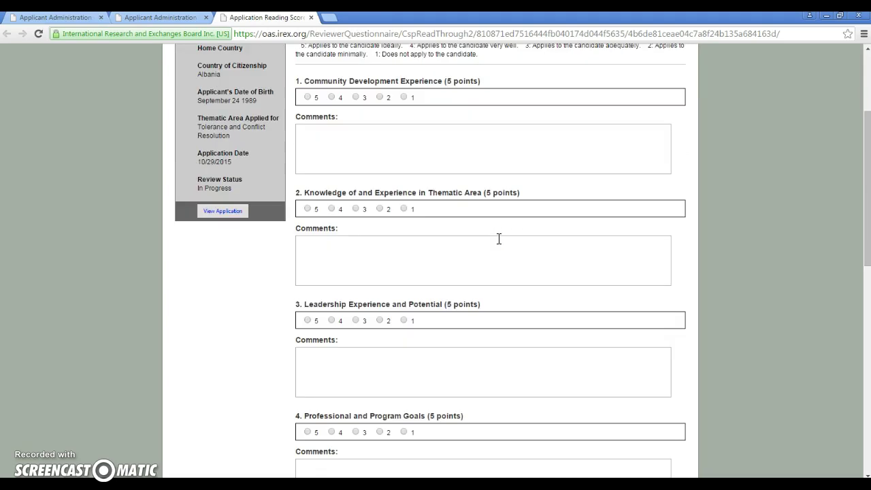
pyautogui.scroll(-1, 498, 239)
pyautogui.scroll(-1, 500, 244)
pyautogui.scroll(-1, 499, 238)
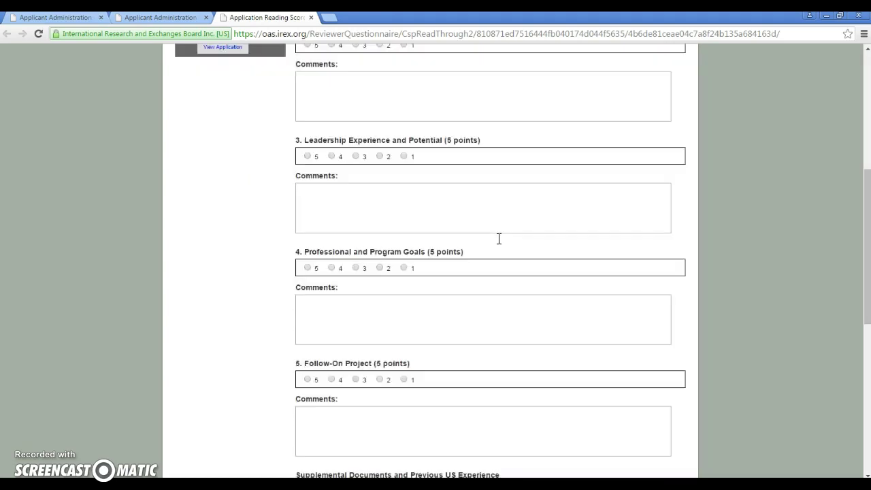
pyautogui.scroll(-2, 500, 245)
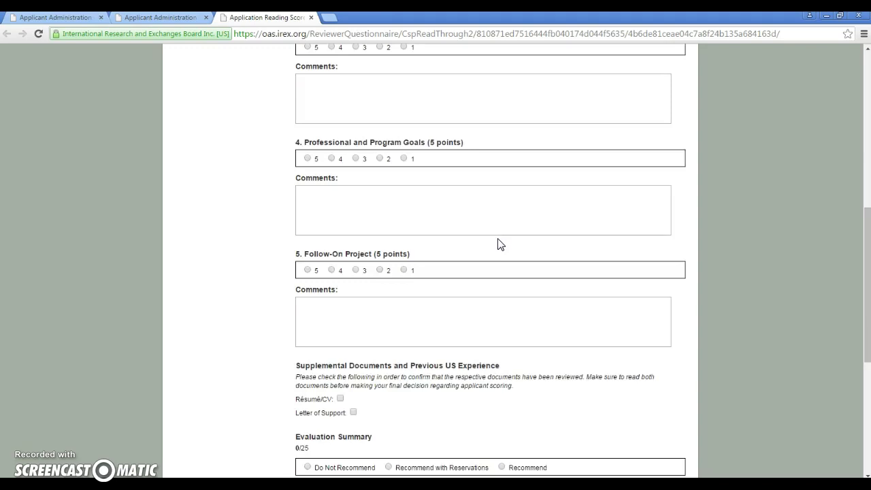
pyautogui.scroll(-1, 499, 245)
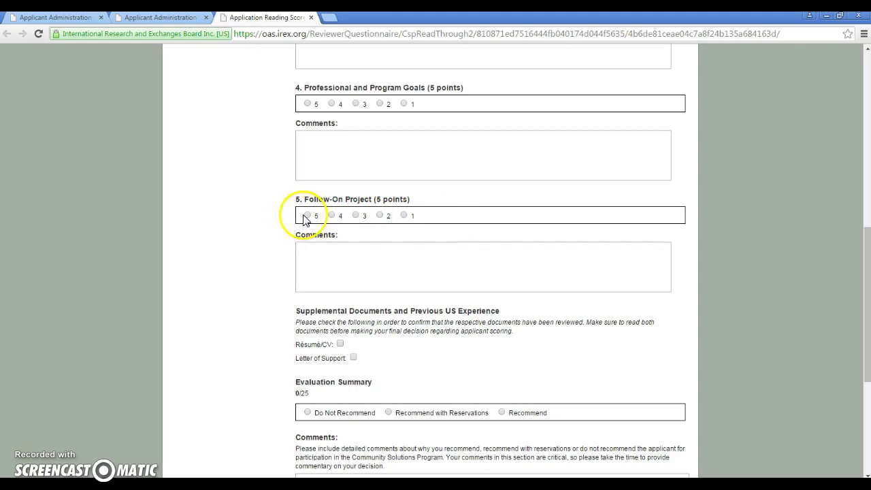
# Examine the form from the Follow-On Project comments through the document confirmations to the Evaluation Summary comments.
pyautogui.click(304, 252)
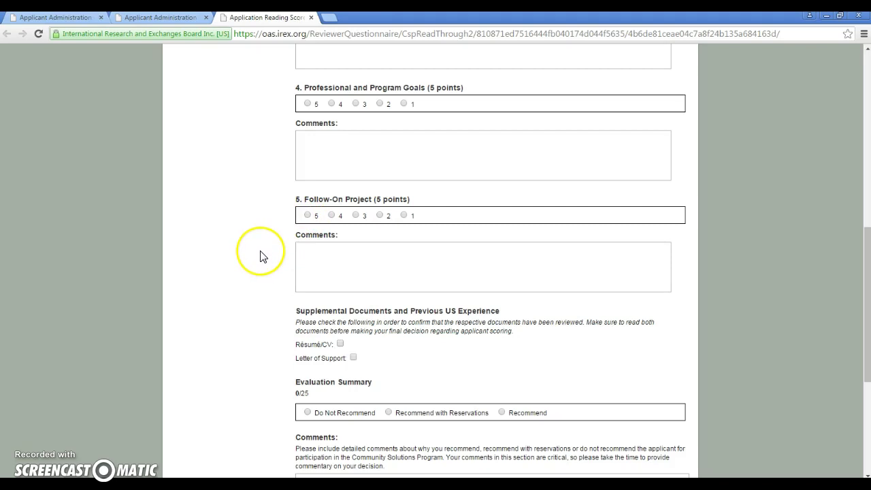
pyautogui.scroll(-1, 260, 257)
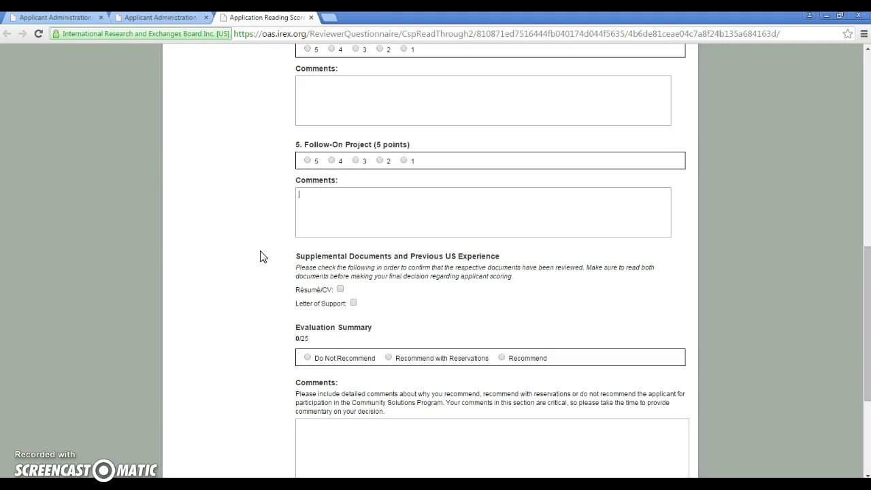
pyautogui.scroll(-1, 260, 256)
pyautogui.scroll(-1, 259, 256)
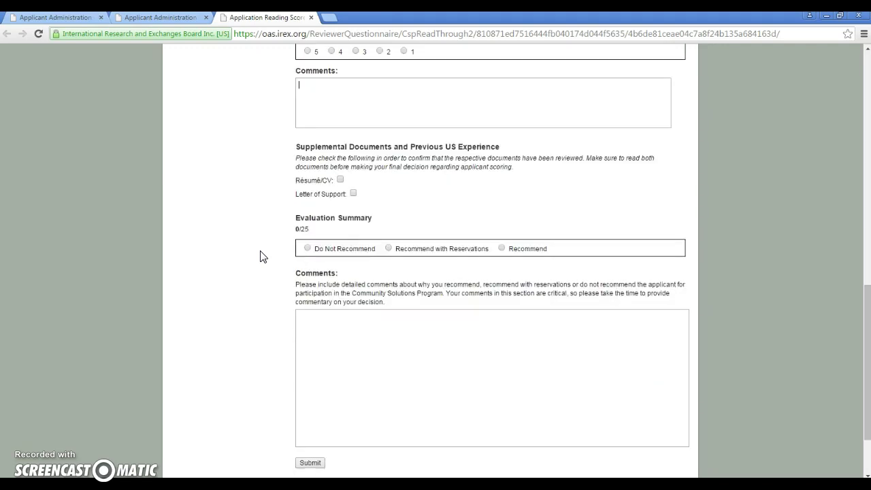
pyautogui.scroll(-2, 260, 255)
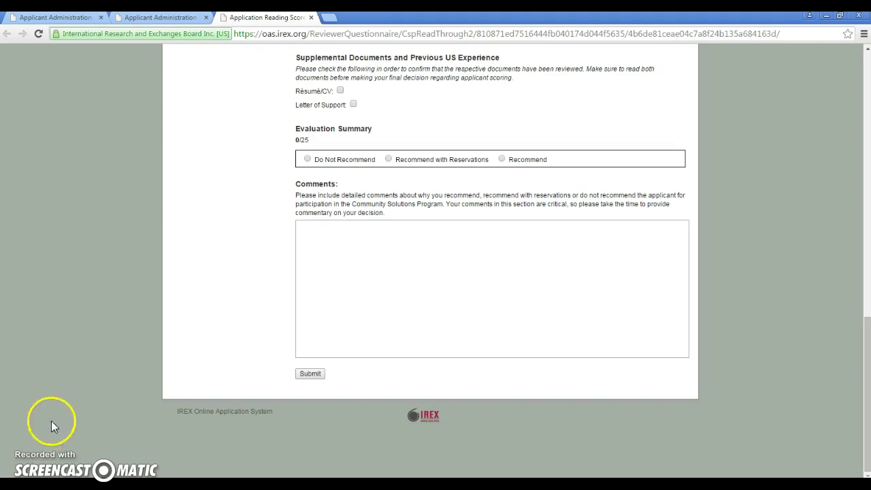
pyautogui.click(303, 246)
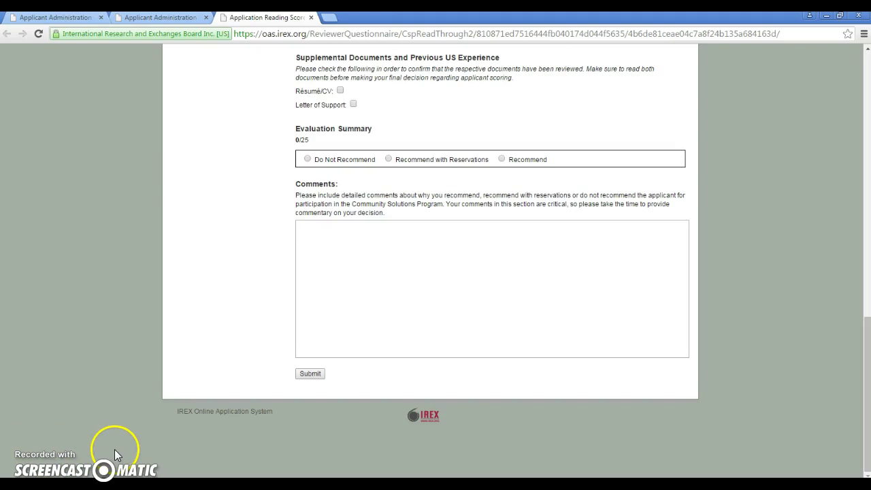
# Consult the CSP Scoring Rubric PDF in Acrobat Reader and the Leadership Experience and Potential Prompts slide of the Rubric Comments presentation in PowerPoint.
pyautogui.hotkey('alt', 'Tab')
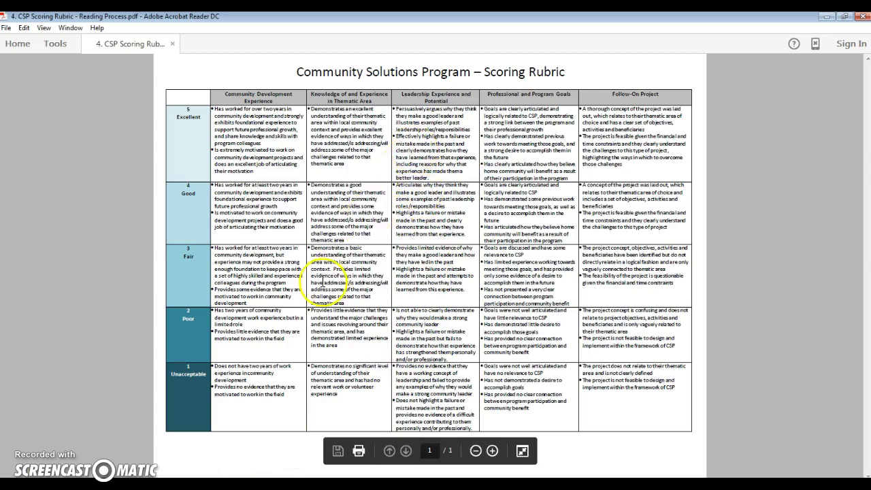
pyautogui.click(25, 454)
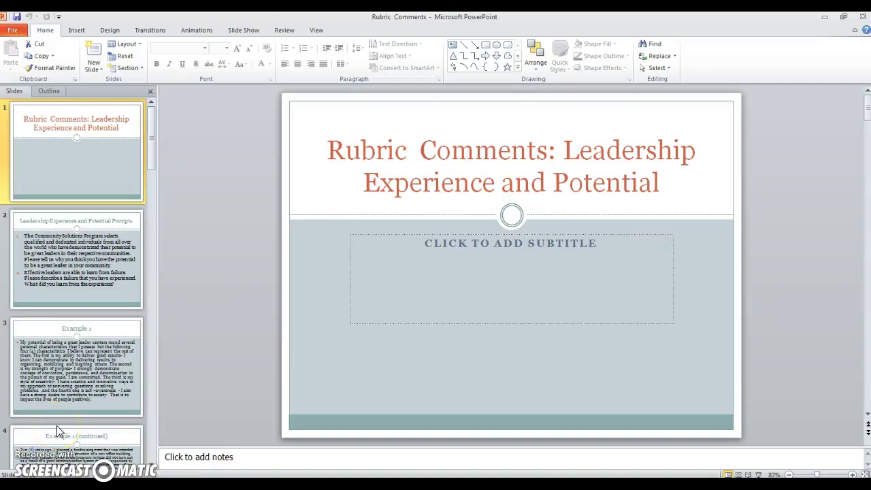
pyautogui.press('Down')
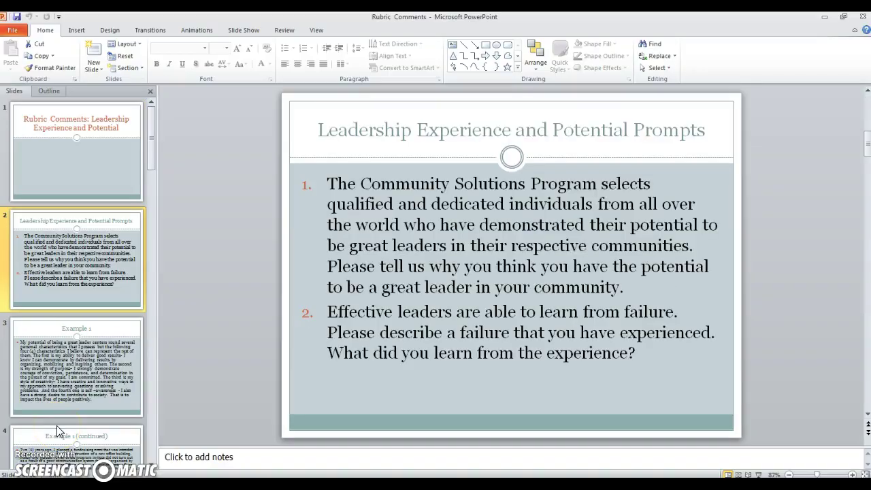